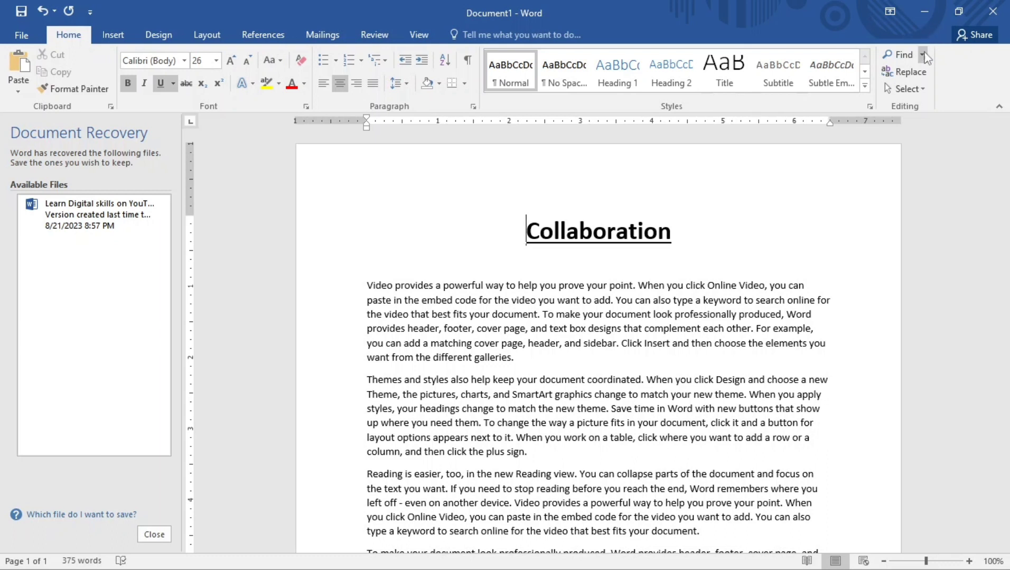
# Open Word's Share options to get the prompt to save the document online
pyautogui.click(975, 37)
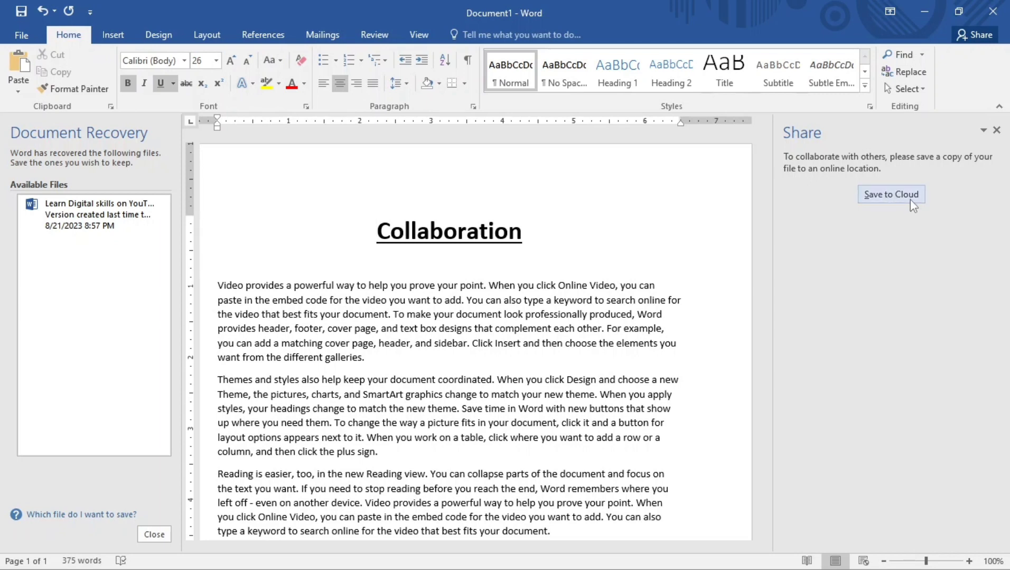
# Save the document to personal OneDrive under the name 'Collaboration'
pyautogui.click(892, 196)
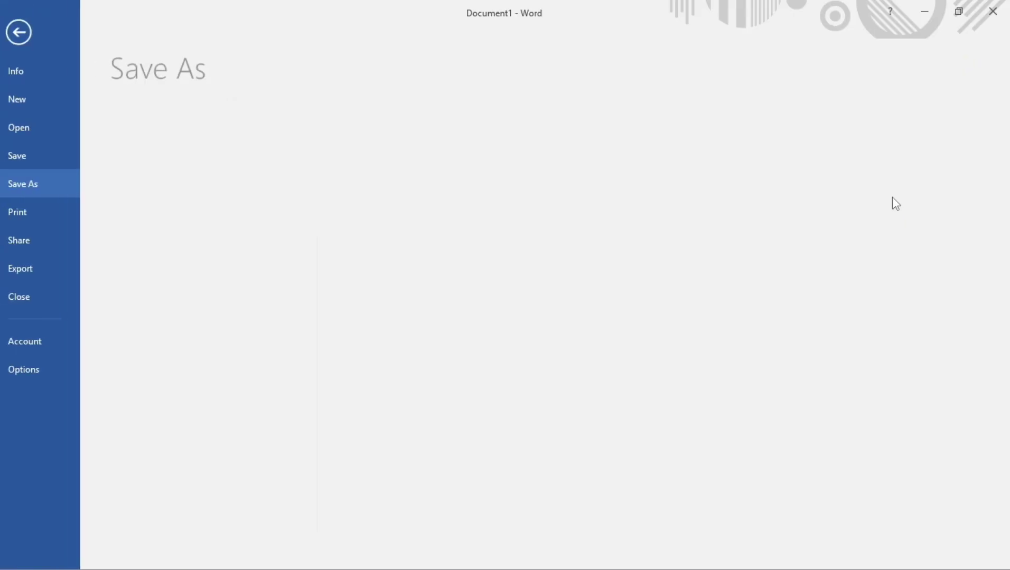
pyautogui.click(439, 152)
pyautogui.write('Collaboration')
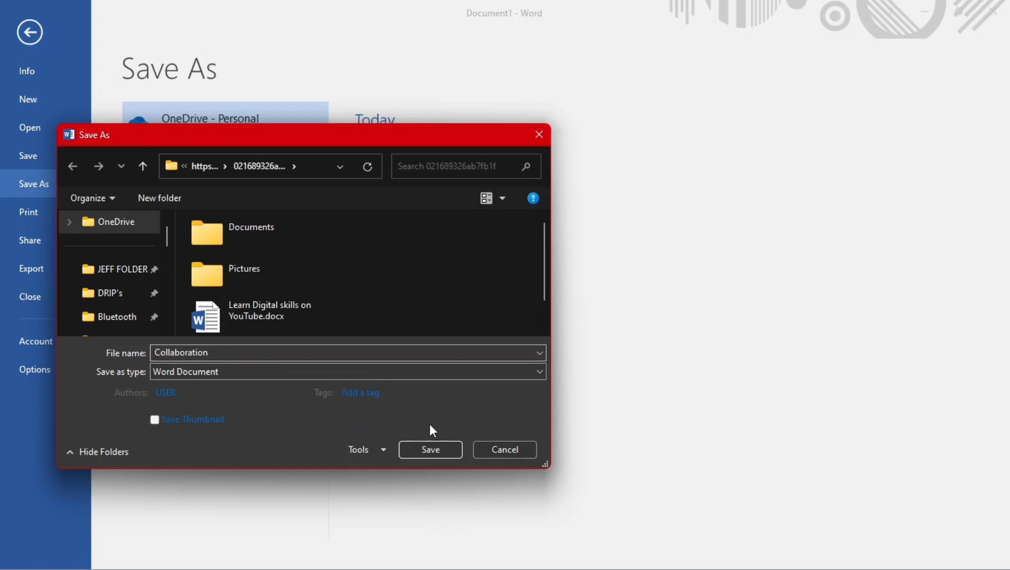
pyautogui.click(431, 450)
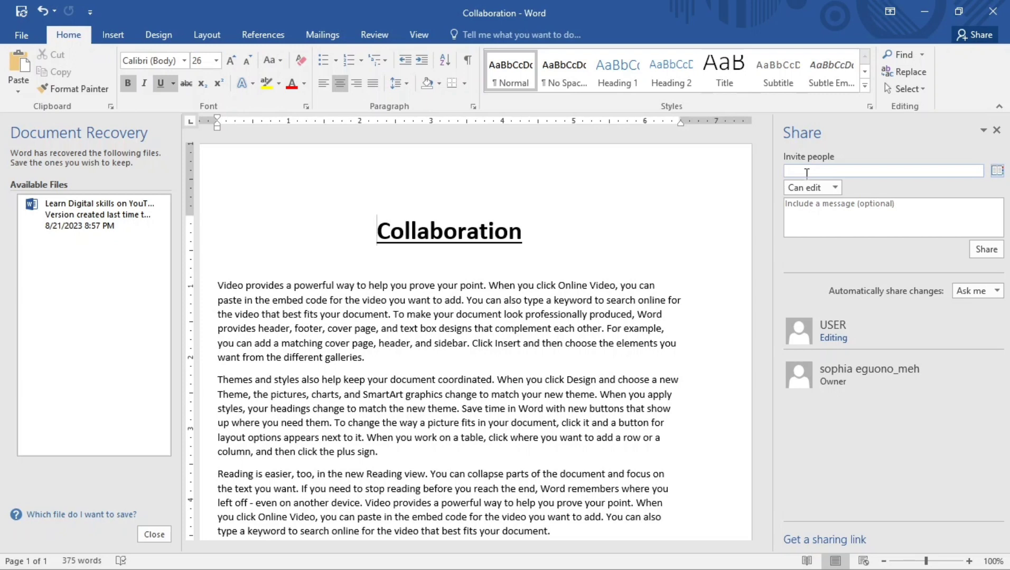
pyautogui.click(802, 170)
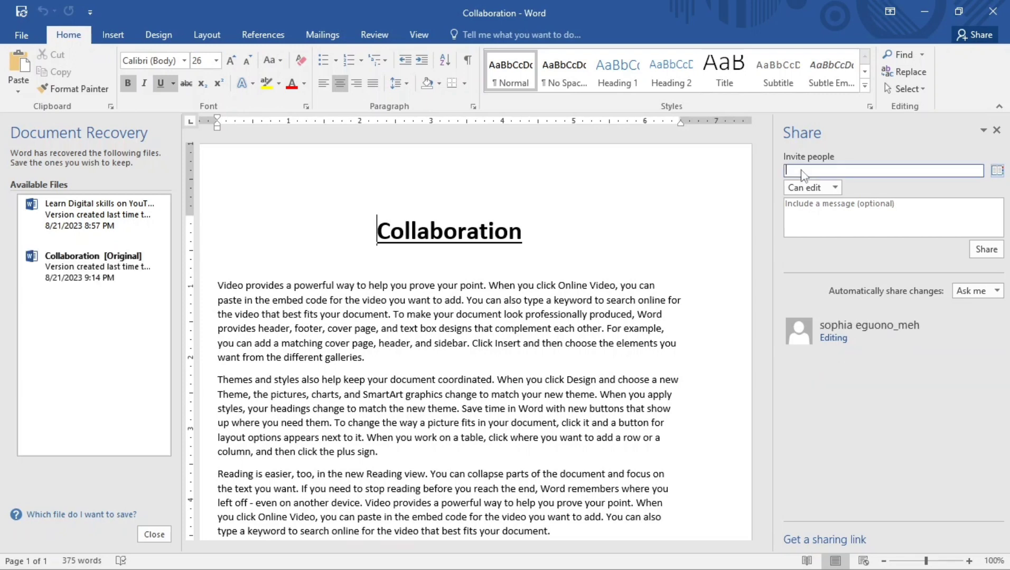
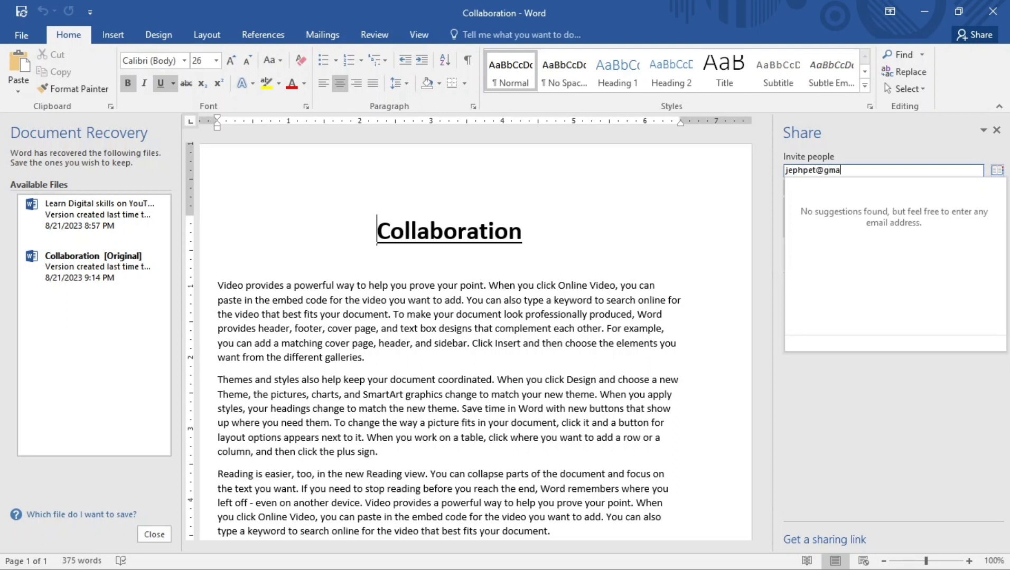
pyautogui.press('Return')
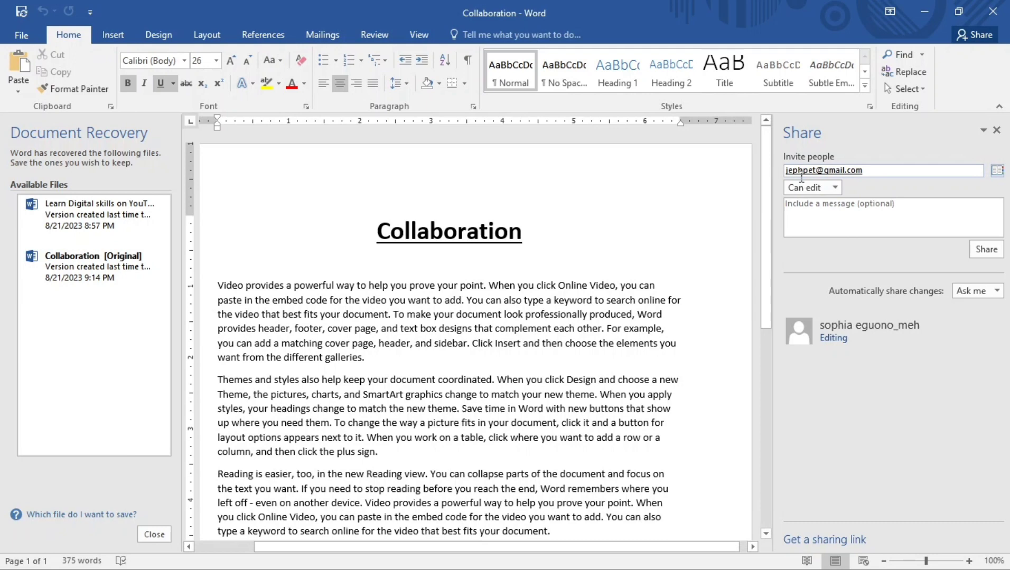
pyautogui.moveTo(822, 171)
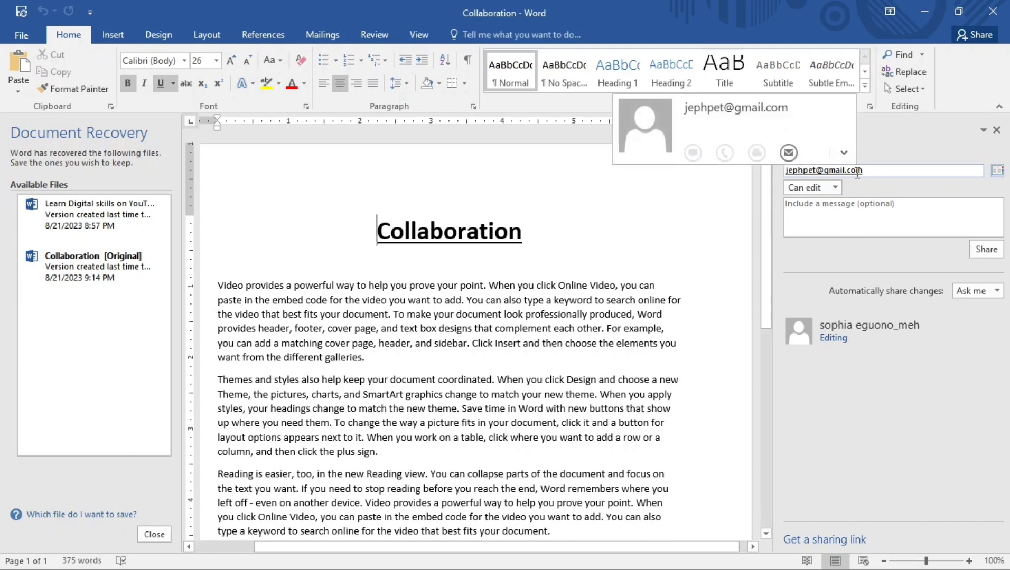
pyautogui.click(834, 188)
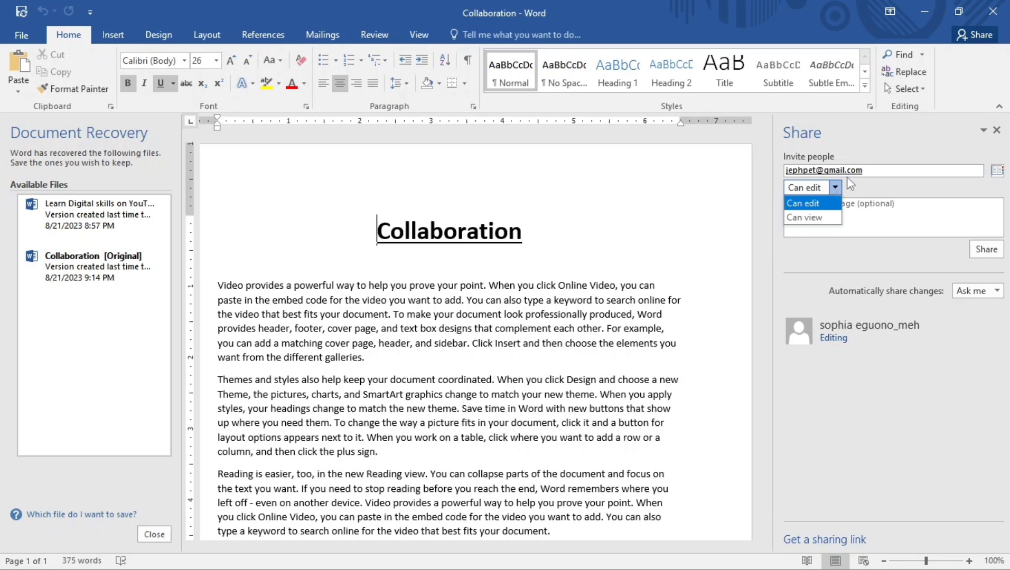
pyautogui.click(827, 203)
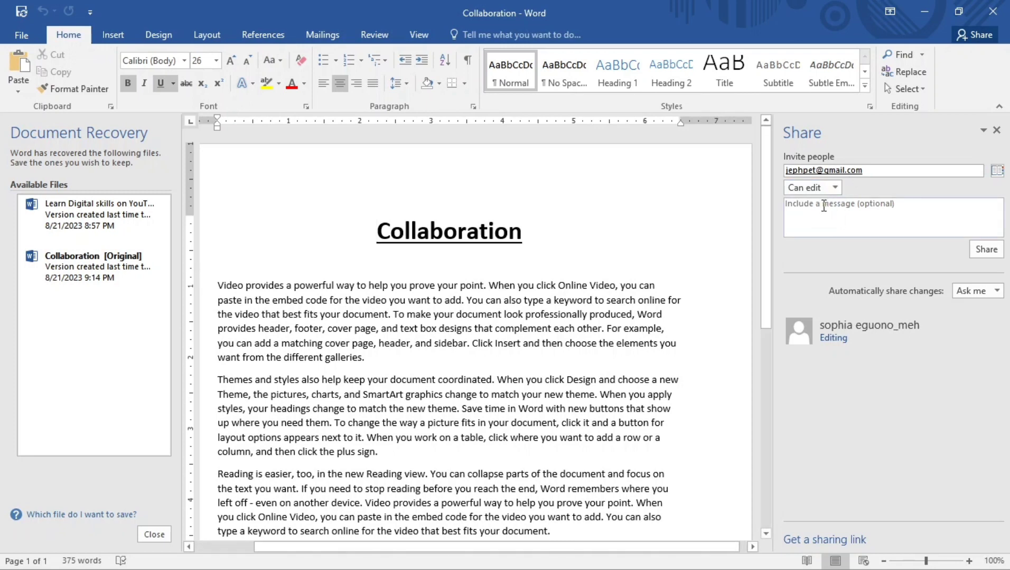
pyautogui.click(802, 207)
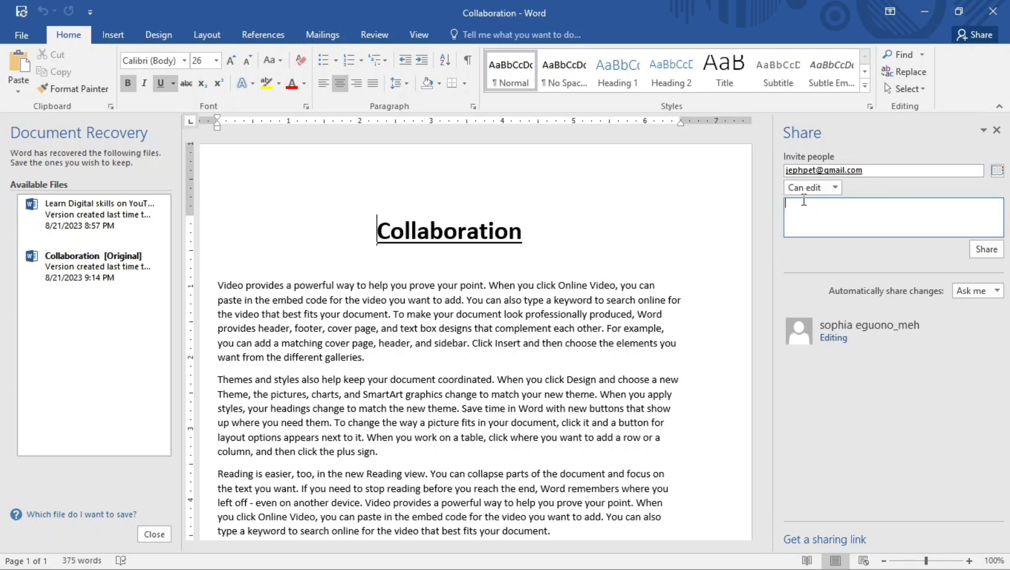
pyautogui.write('P')
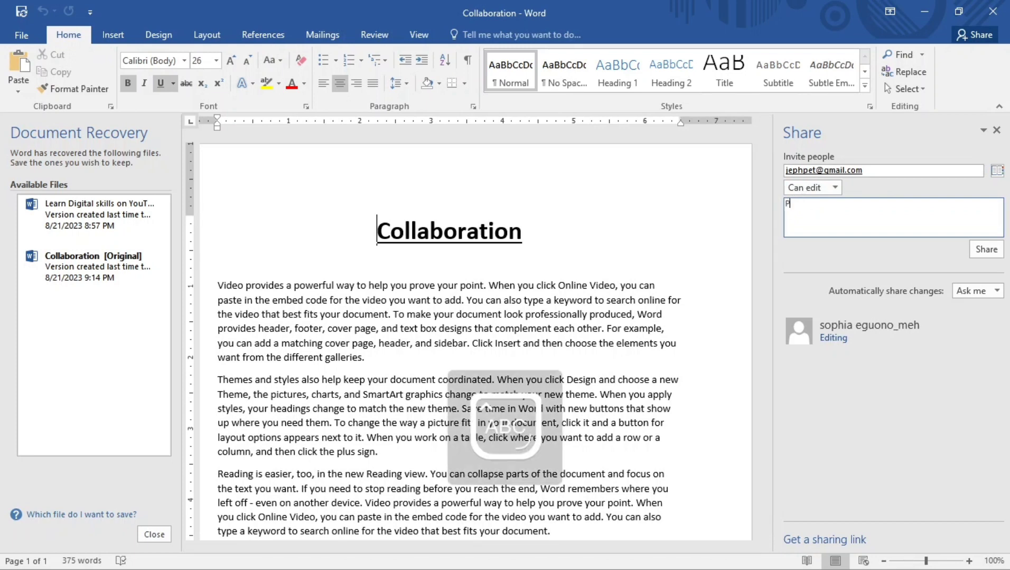
pyautogui.write('lease review')
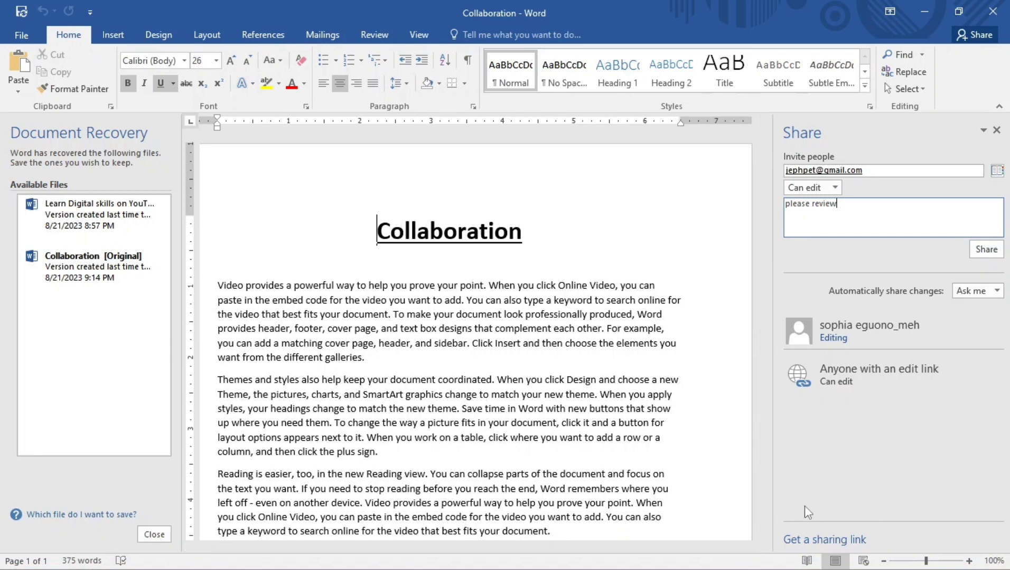
# Copy the Collaboration document's edit link, then minimize Word to show the desktop
pyautogui.click(829, 539)
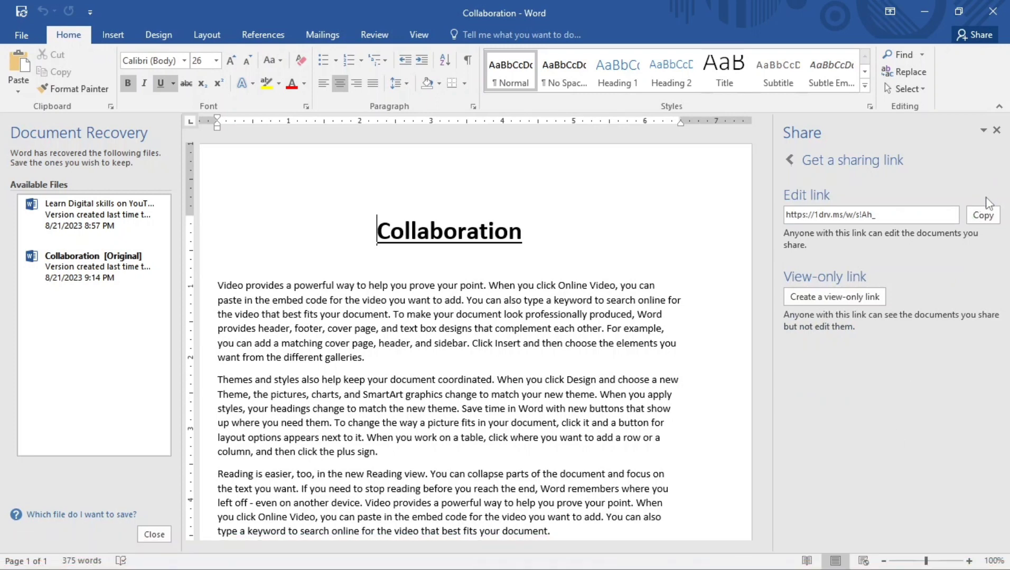
pyautogui.click(983, 214)
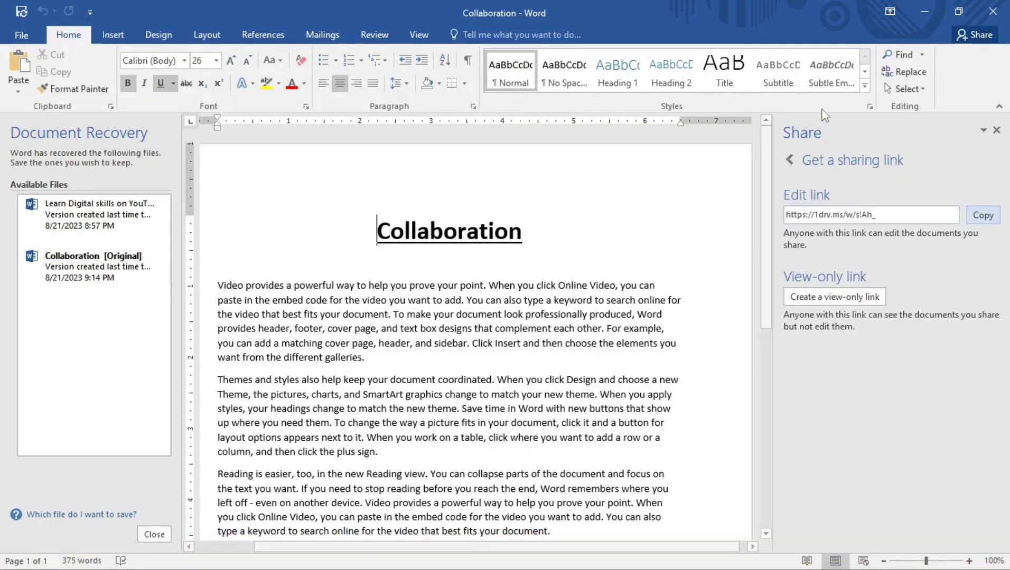
pyautogui.click(927, 7)
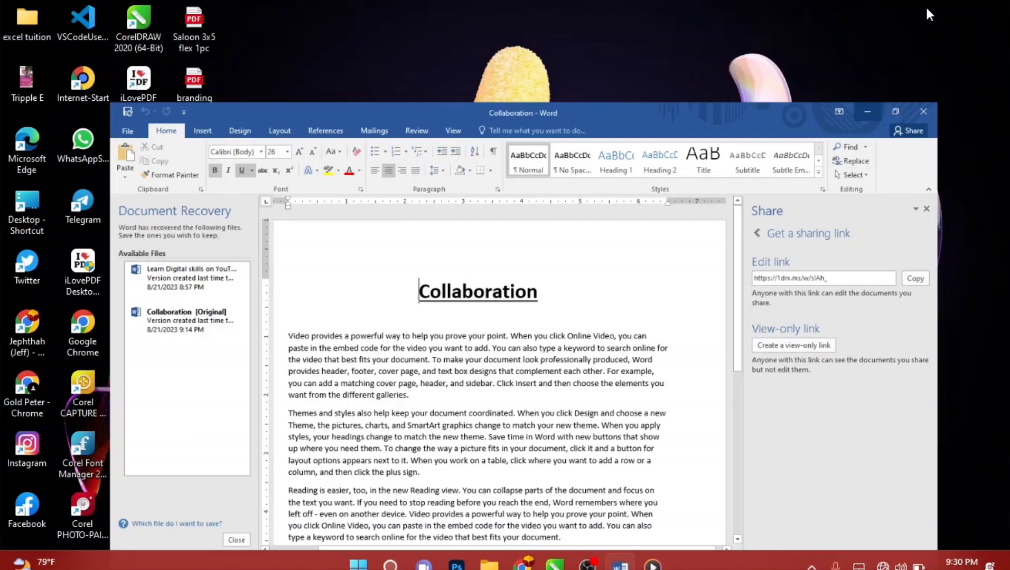
# Paste the copied edit link into Chrome's address bar and load it
pyautogui.click(520, 553)
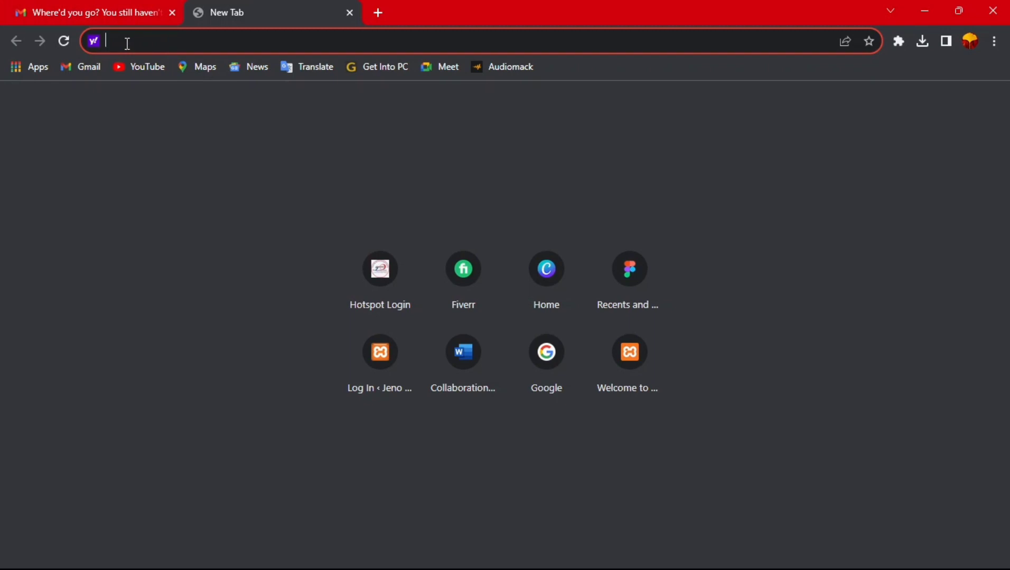
pyautogui.hotkey('ctrl', 'v')
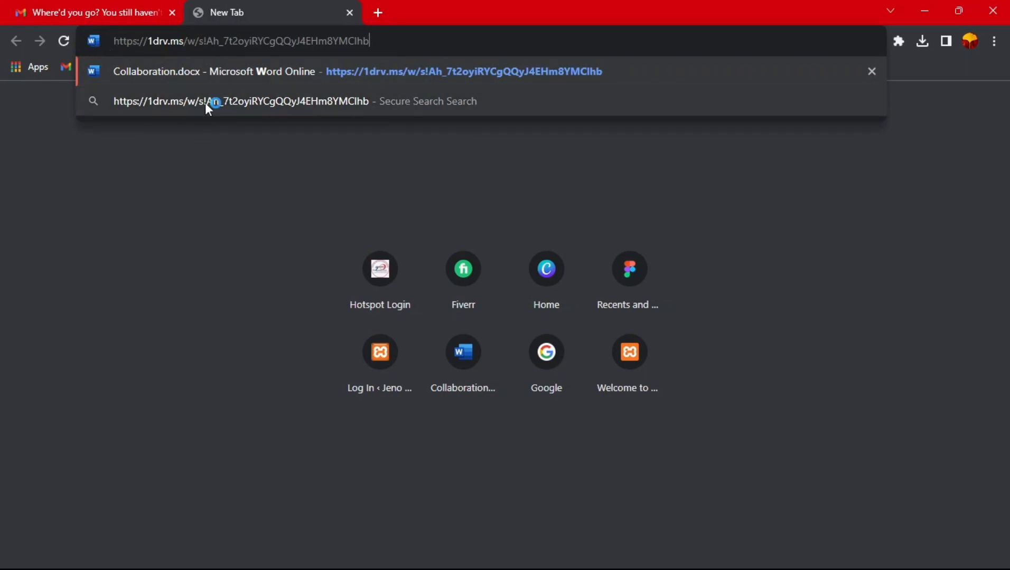
pyautogui.press('Return')
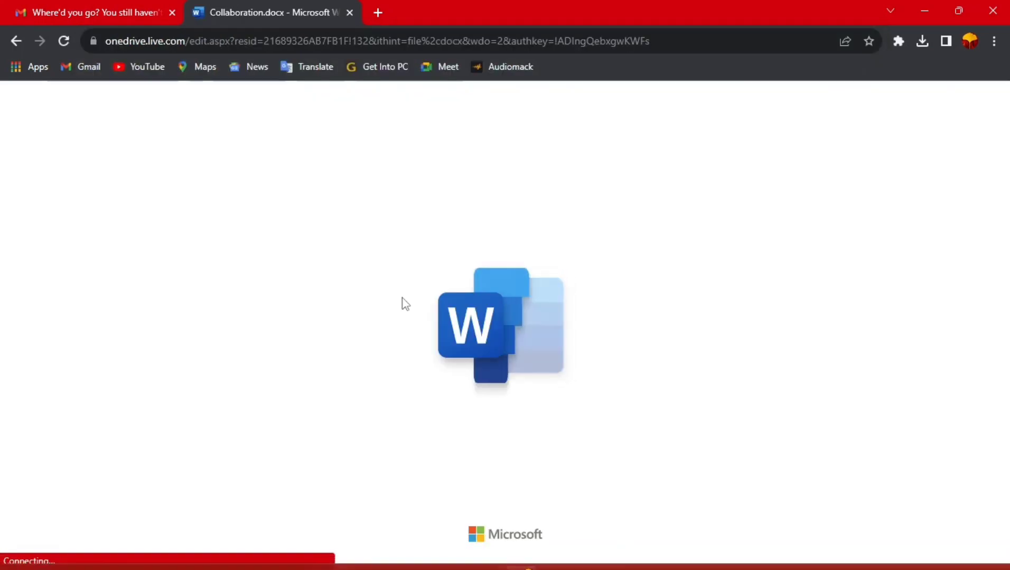